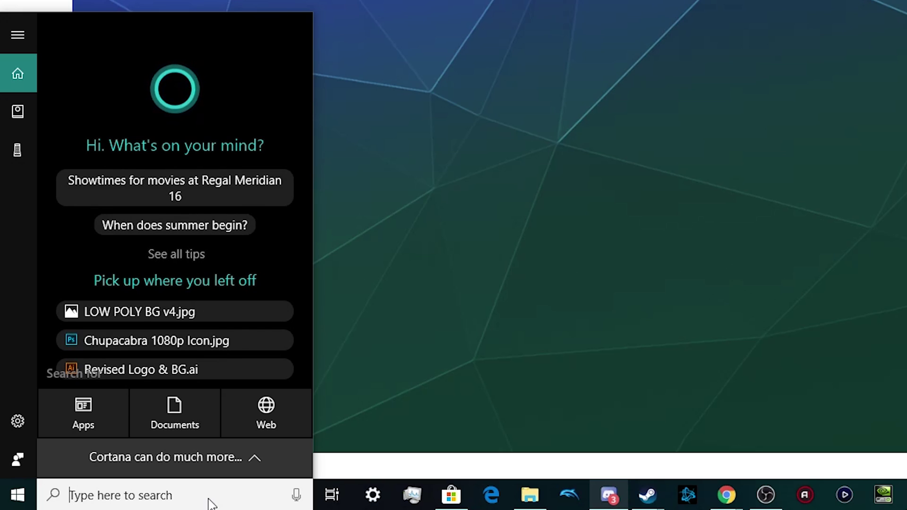
pyautogui.write('Windows Defender')
# Launch Windows Defender Security Center from the Windows Security search result and close Settings.
pyautogui.click(108, 124)
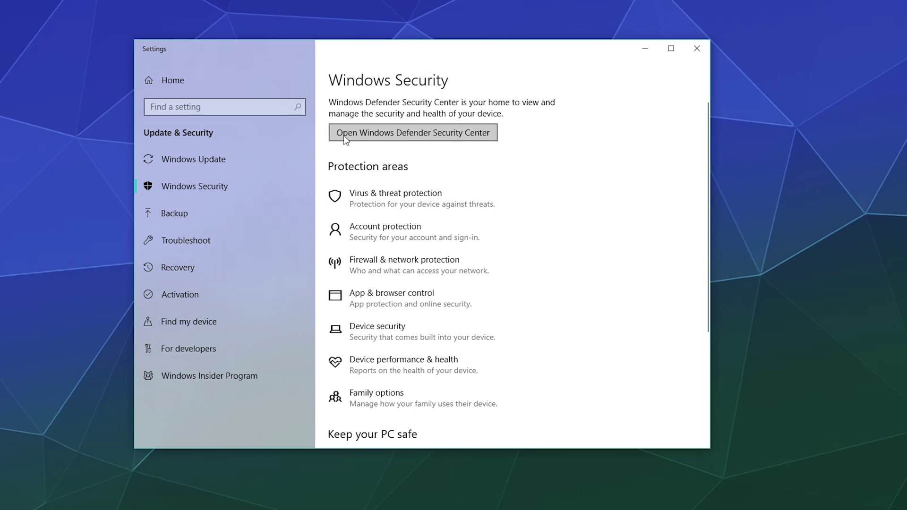
pyautogui.click(396, 135)
pyautogui.click(697, 48)
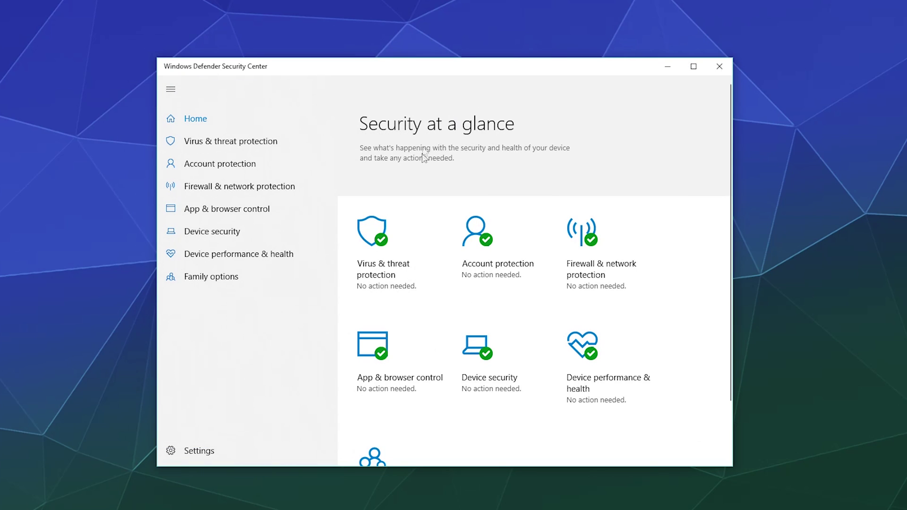
# Run a quick scan from Virus & threat protection, finishing with 0 threats in 23,981 files.
pyautogui.click(394, 287)
pyautogui.scroll(-1, 567, 244)
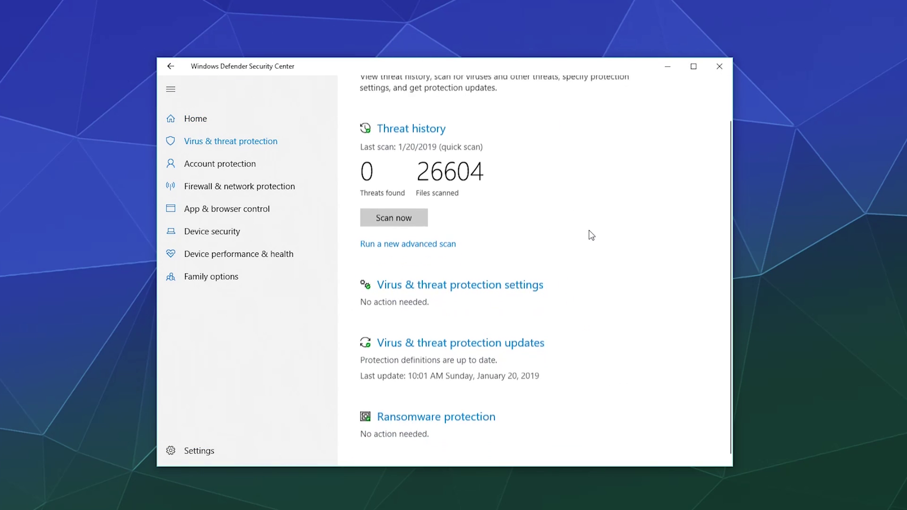
pyautogui.scroll(2, 567, 244)
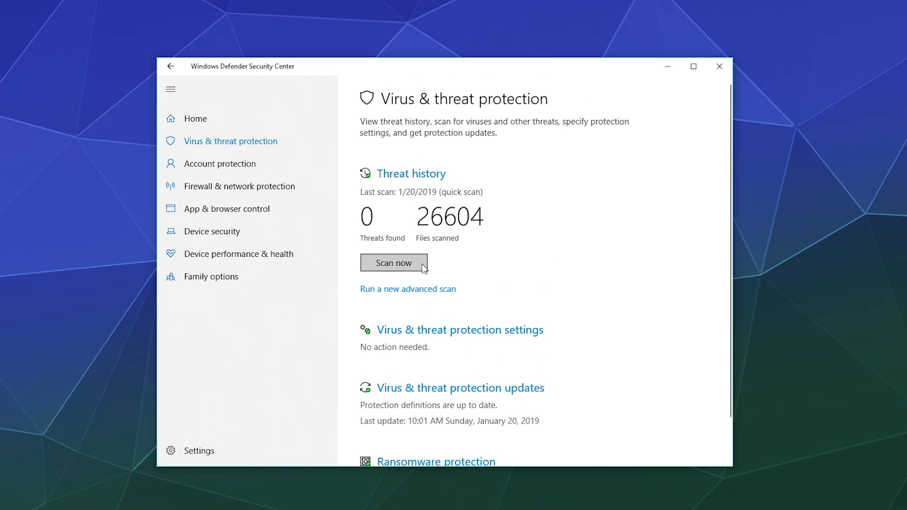
pyautogui.click(422, 268)
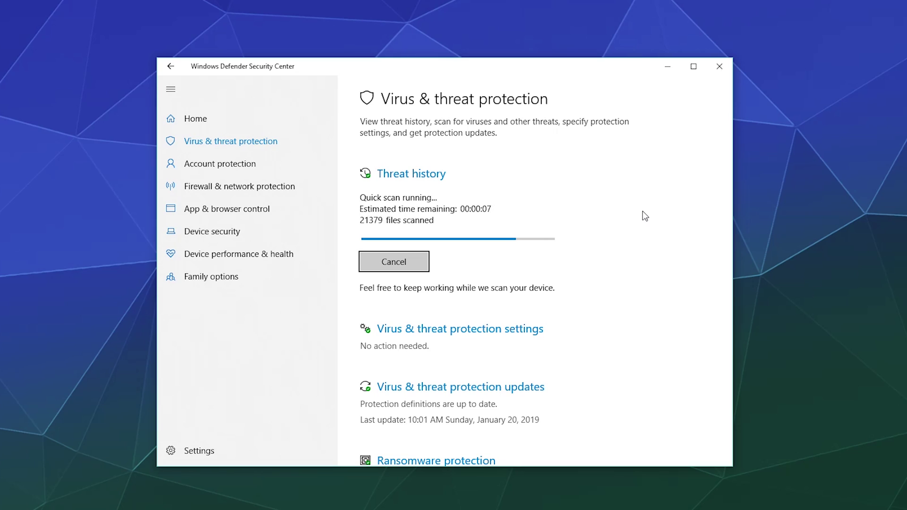
pyautogui.scroll(-1, 643, 210)
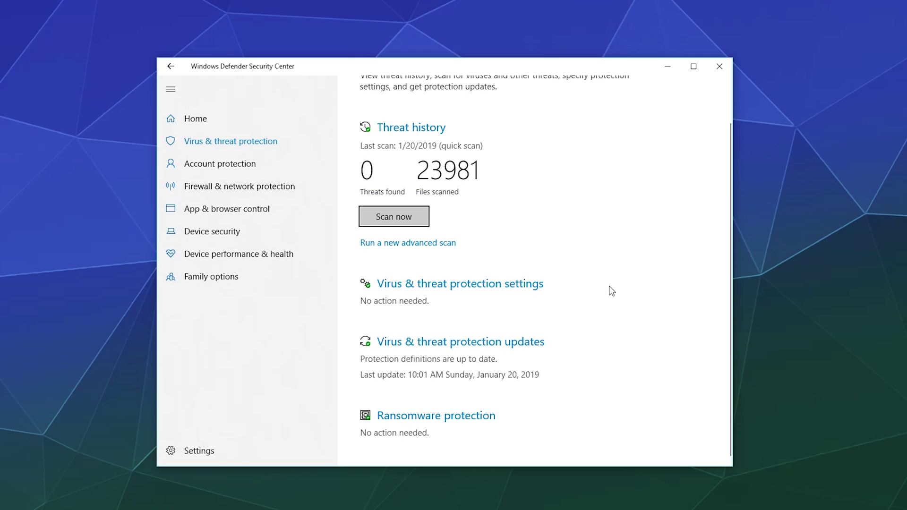
# Check for protection updates, bringing threat definitions to version 1.283.3403.0.
pyautogui.click(525, 341)
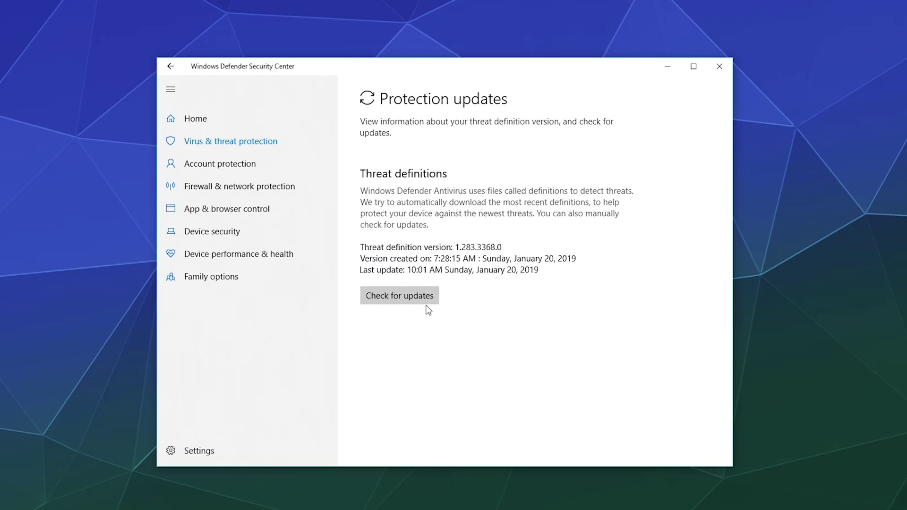
pyautogui.click(418, 298)
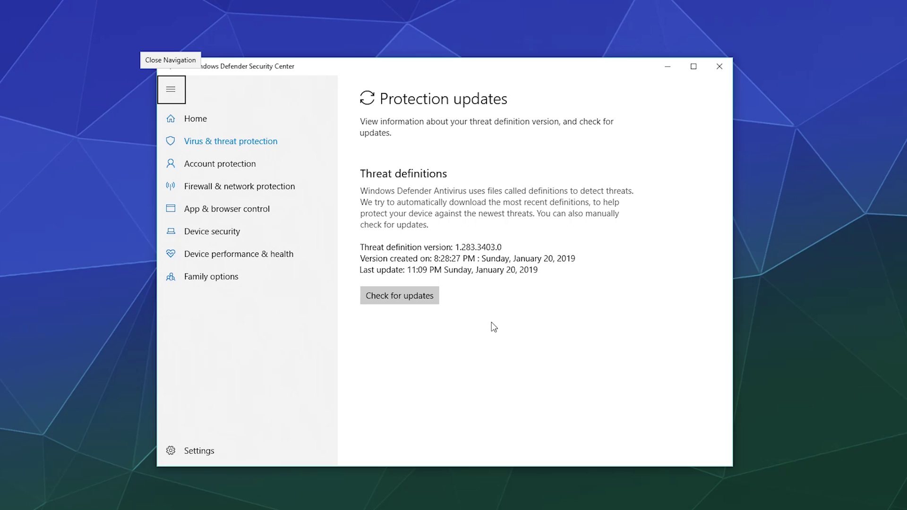
# Return to the Home overview showing no action needed in any protection area.
pyautogui.click(196, 118)
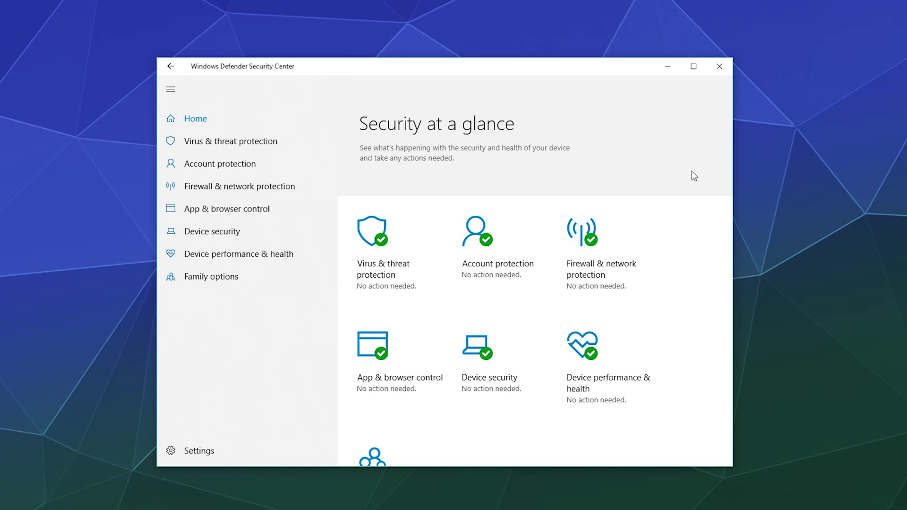